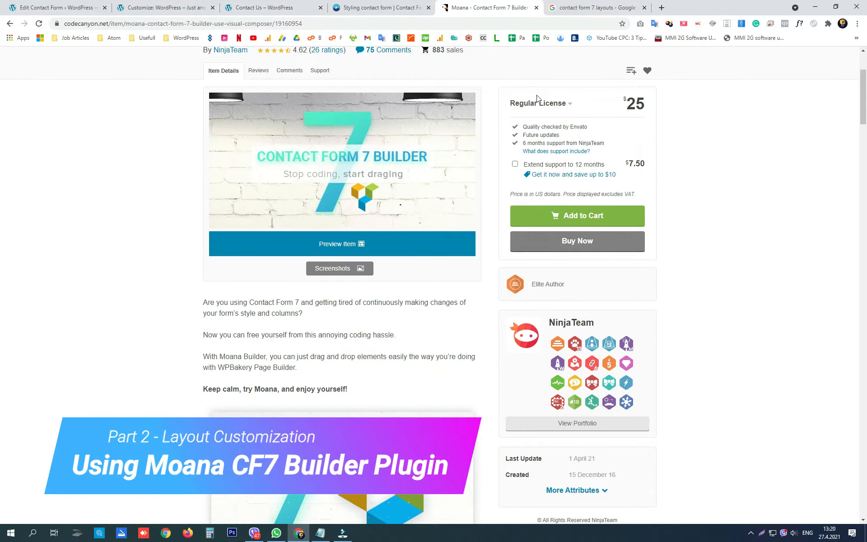
# - Activate the Moana - Contact Form Seven CF7 Builder plugin in the WordPress site's installed plugins
pyautogui.click(57, 8)
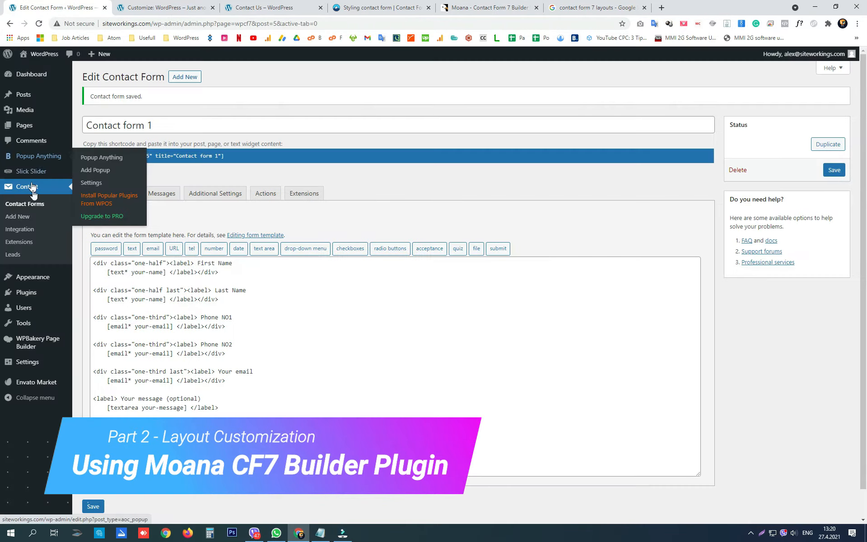
pyautogui.click(41, 291)
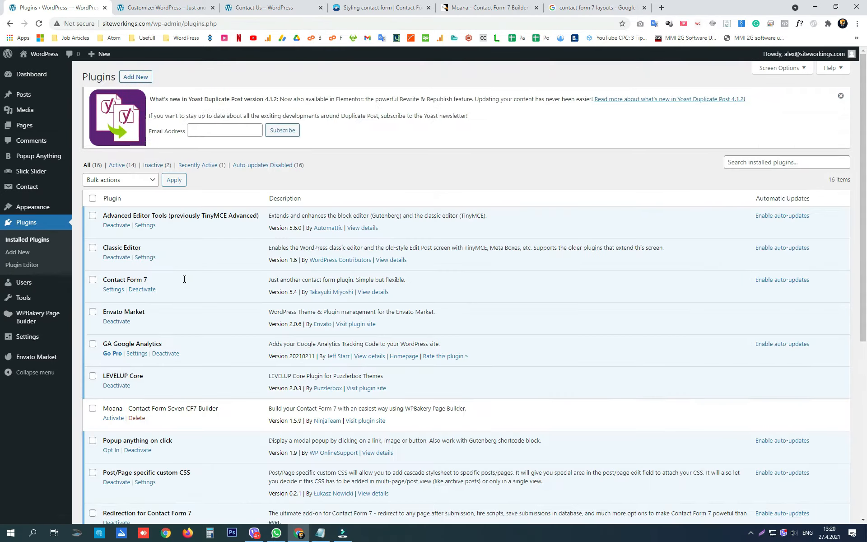
pyautogui.scroll(-6, 185, 279)
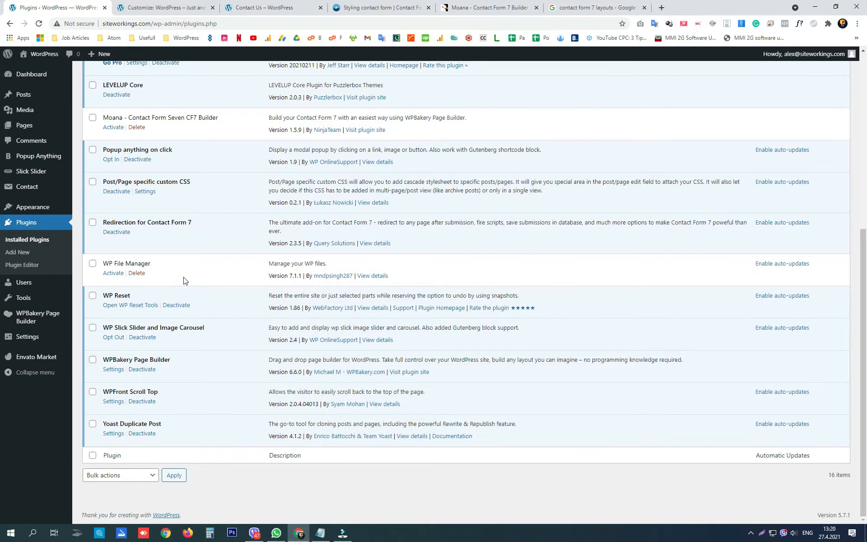
pyautogui.click(111, 128)
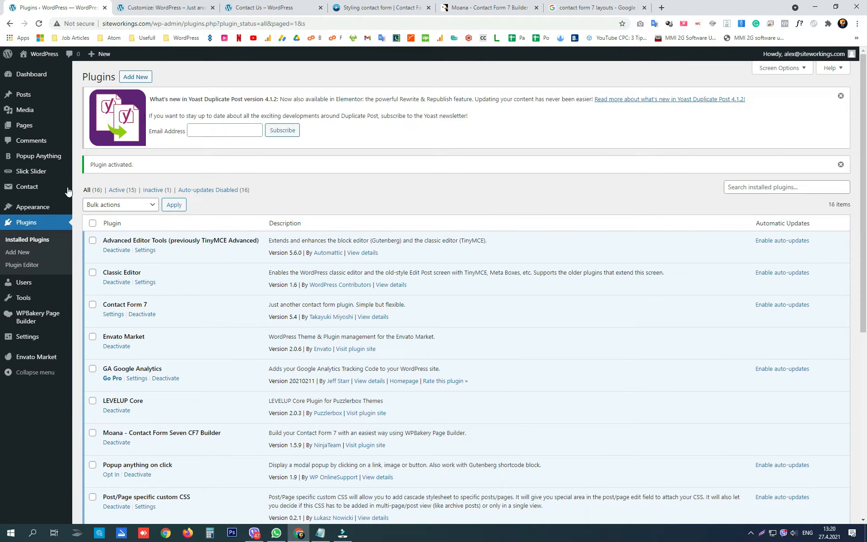
# - Duplicate Contact form 1 and start editing the copy in the visual builder
pyautogui.click(28, 187)
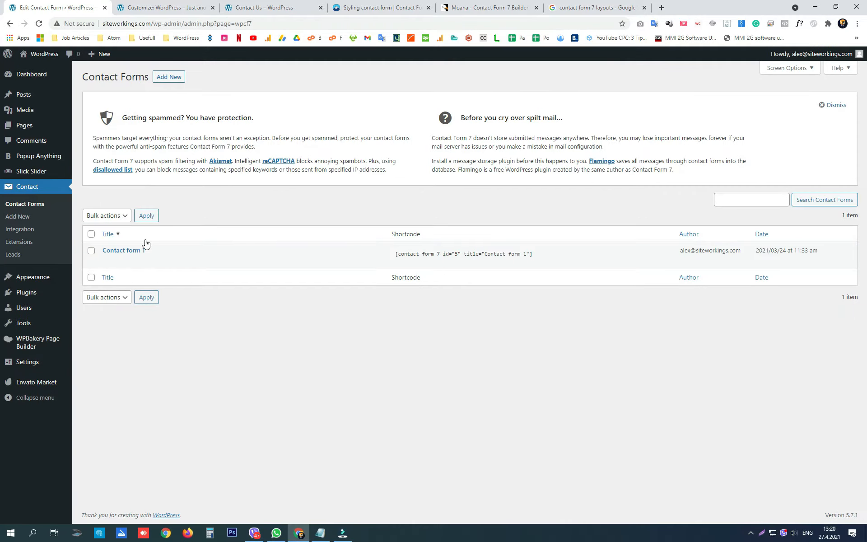
pyautogui.click(130, 262)
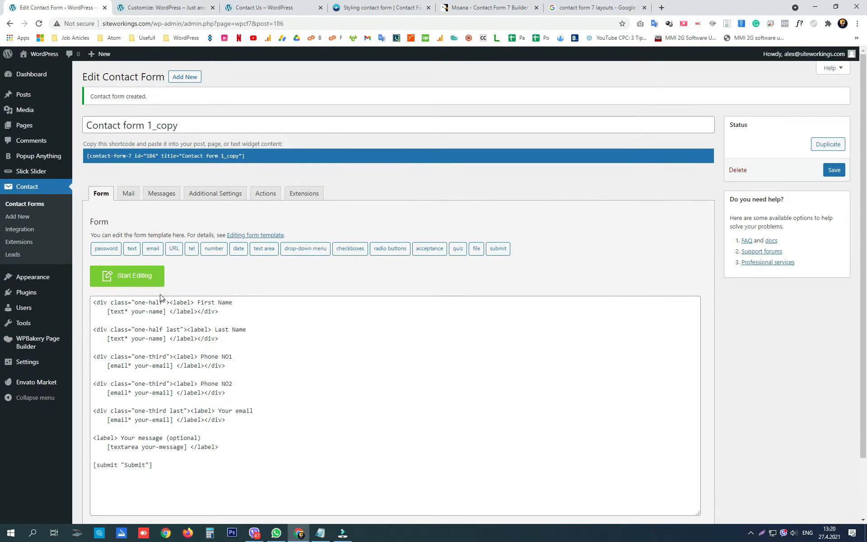
pyautogui.scroll(-3, 160, 298)
pyautogui.scroll(3, 164, 295)
pyautogui.scroll(-3, 170, 247)
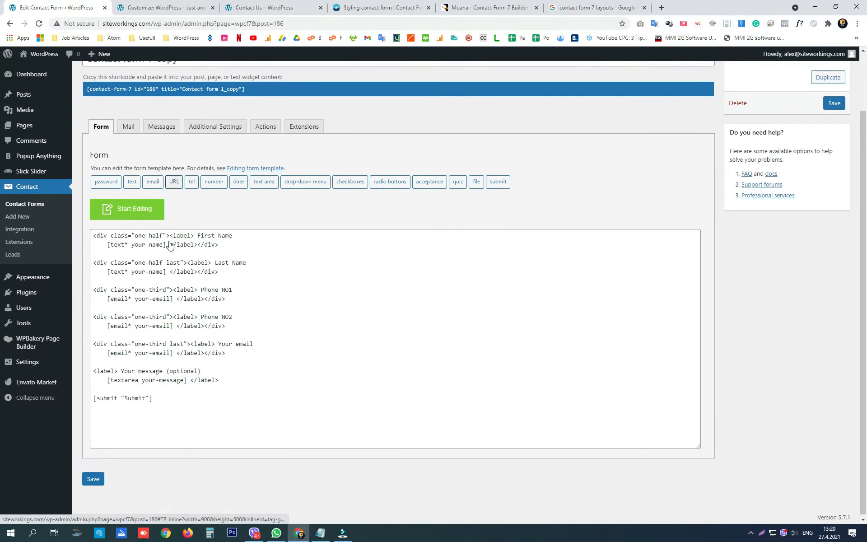
pyautogui.click(139, 207)
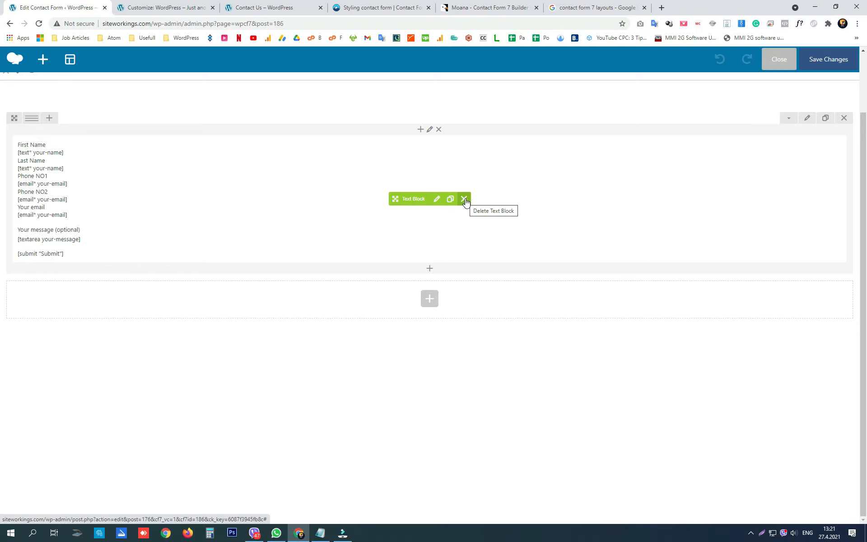
# - Delete the text block holding the old form code and add a Contact Form 7 Element in its place
pyautogui.click(464, 199)
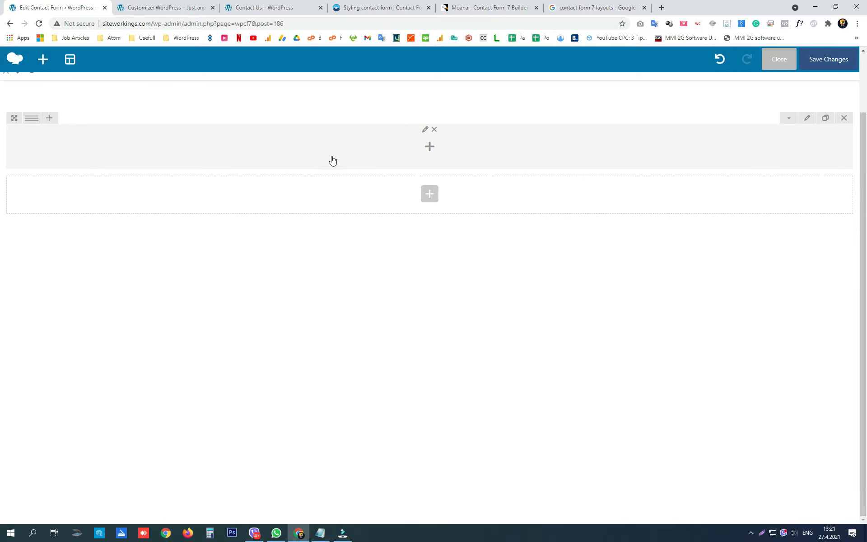
pyautogui.click(430, 147)
pyautogui.click(305, 111)
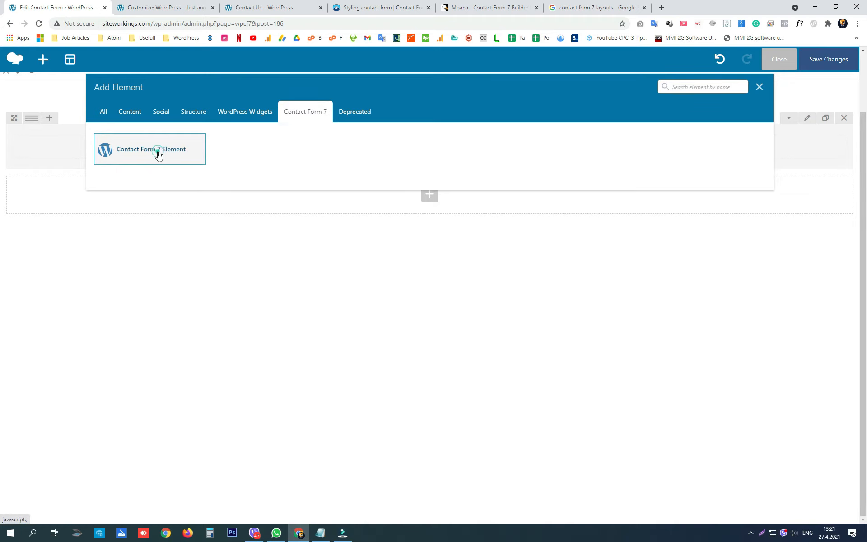
pyautogui.click(158, 155)
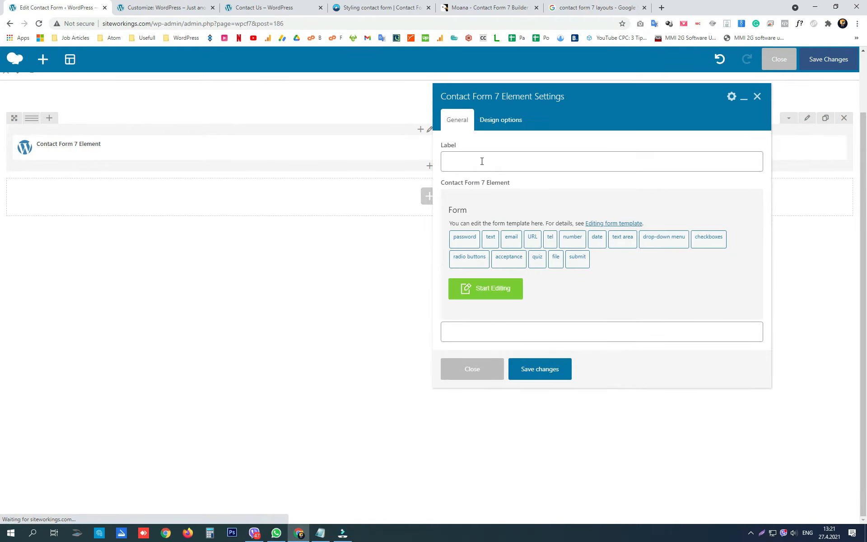
# - Label the new element "First Name", insert a required text field tag into it and save its settings
pyautogui.click(482, 162)
pyautogui.write('First Name')
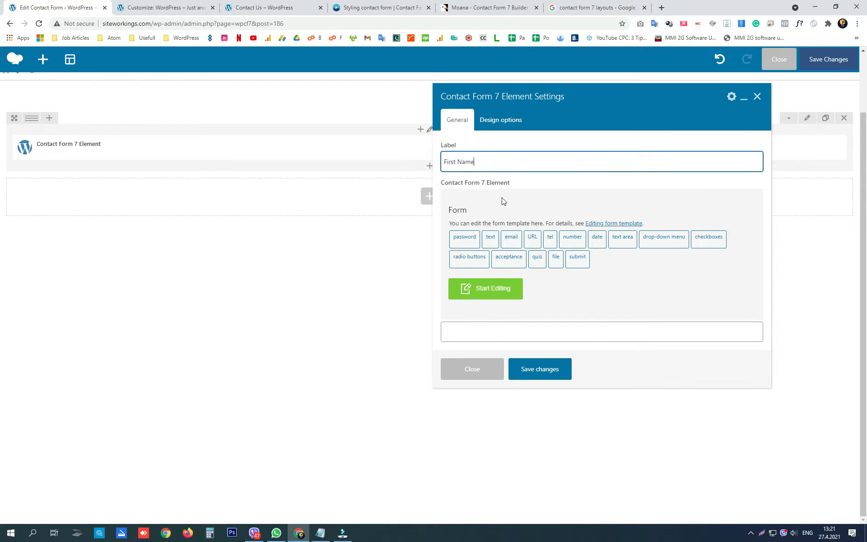
pyautogui.click(493, 244)
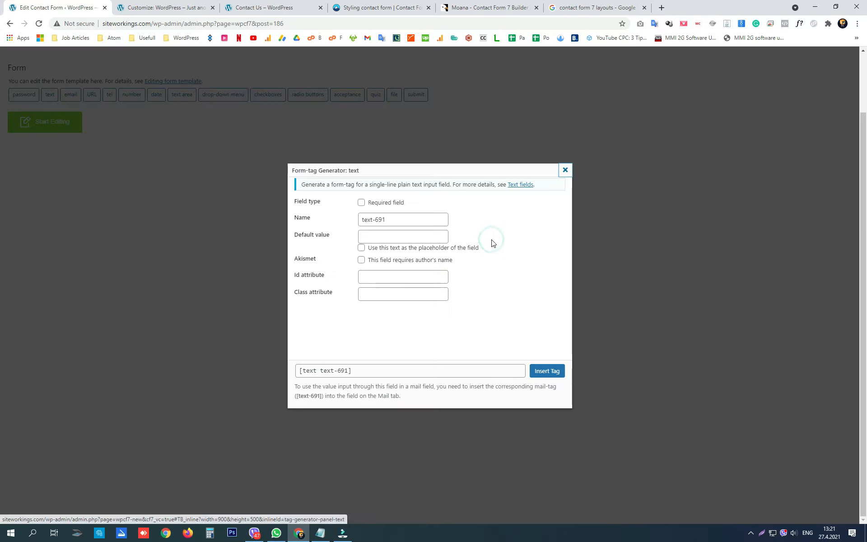
pyautogui.click(362, 203)
pyautogui.click(549, 375)
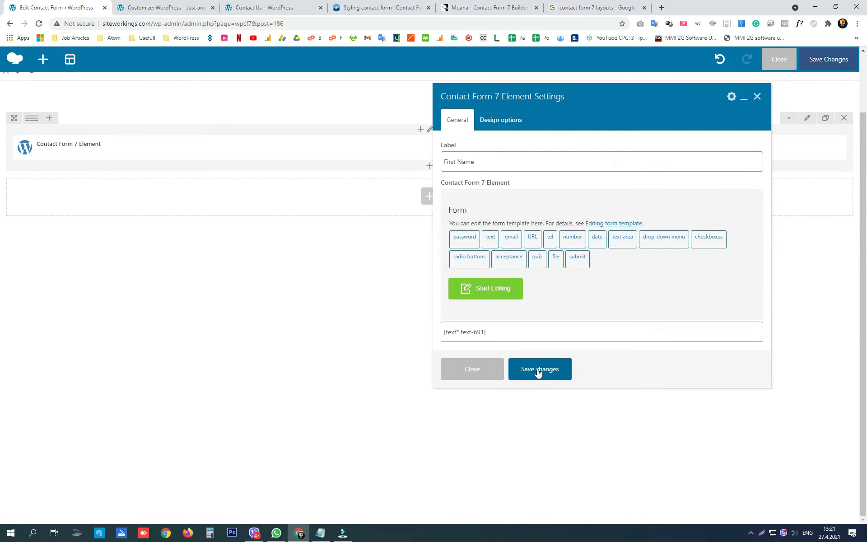
pyautogui.click(537, 373)
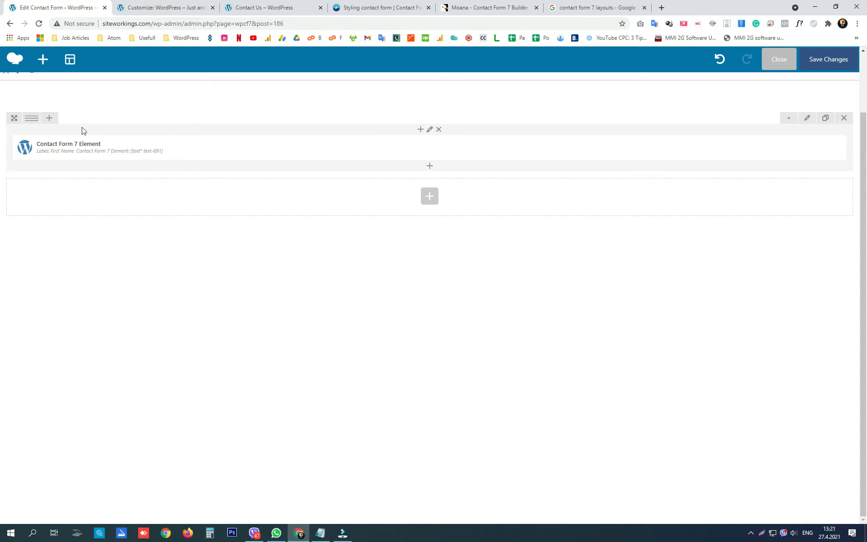
# - Split the First Name row into 1/2 + 1/2 columns and add a Contact Form 7 Element to the empty column
pyautogui.moveTo(30, 121)
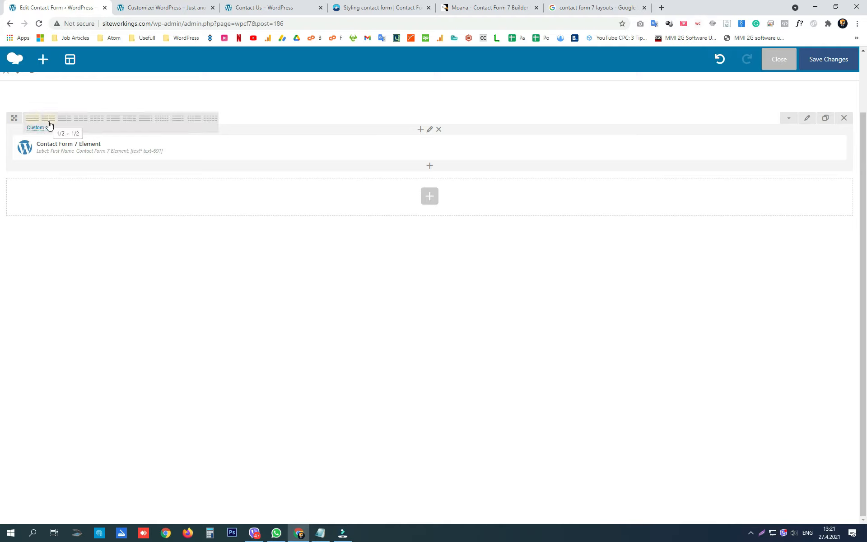
pyautogui.click(49, 122)
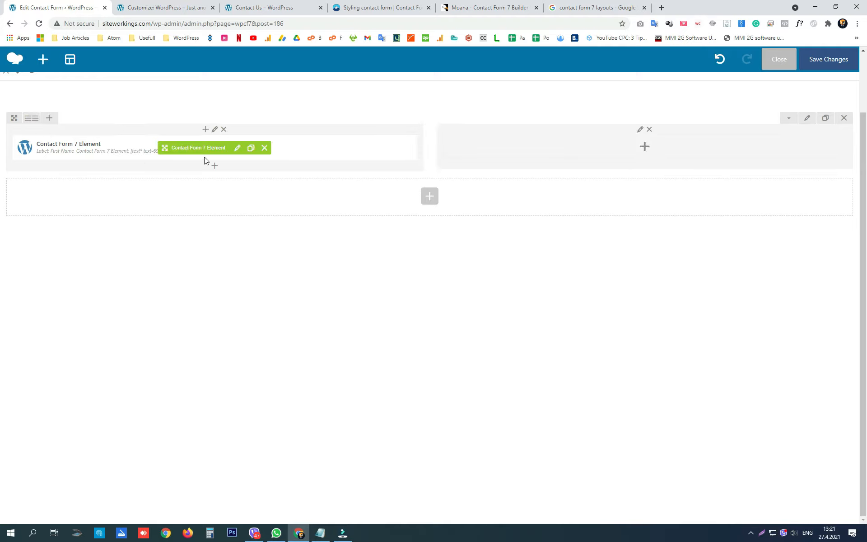
pyautogui.click(558, 155)
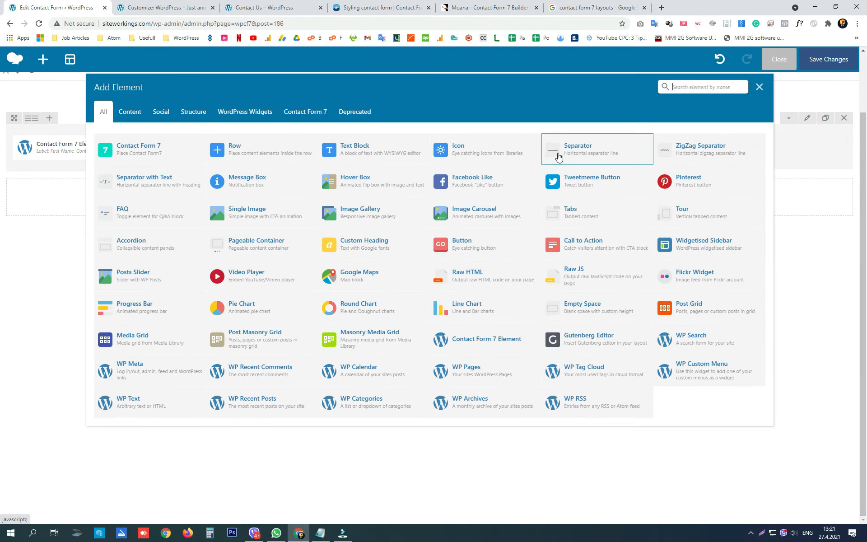
pyautogui.click(300, 113)
pyautogui.click(128, 149)
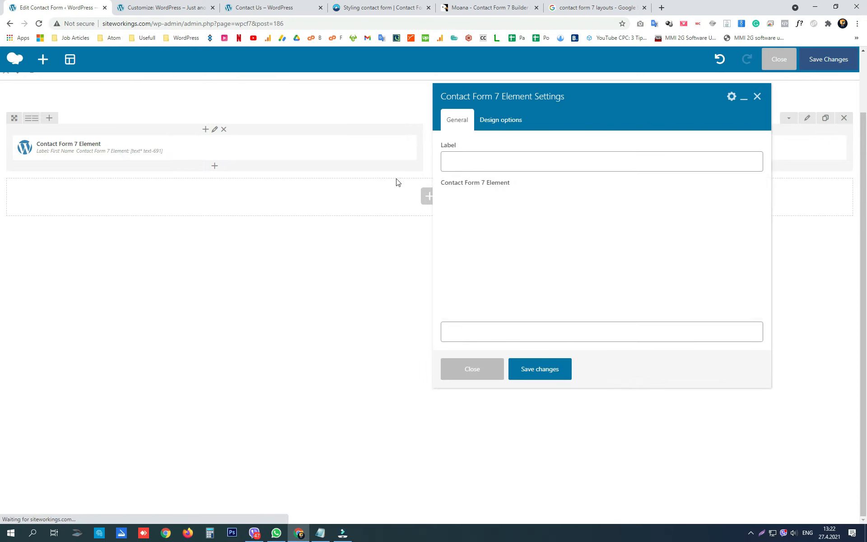
# - Label the second column's element "Last Name", insert a required text field tag and save its settings
pyautogui.click(465, 163)
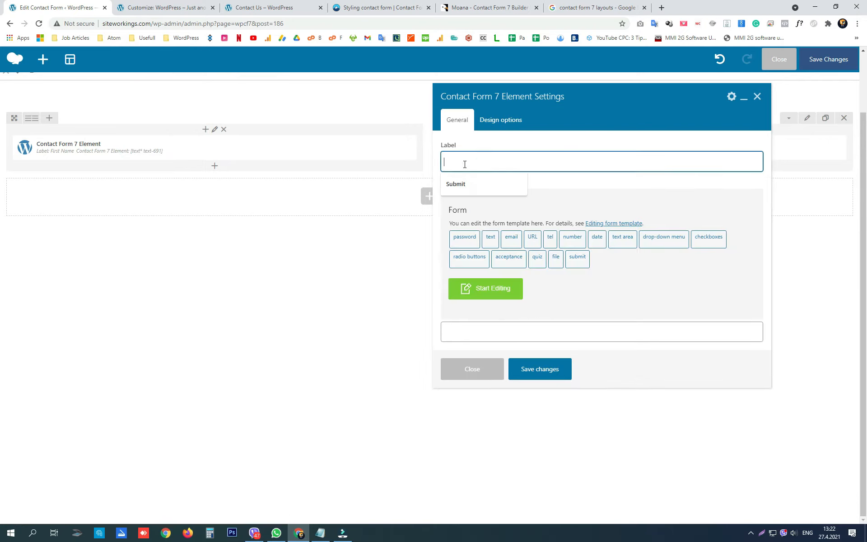
pyautogui.write('Last Name')
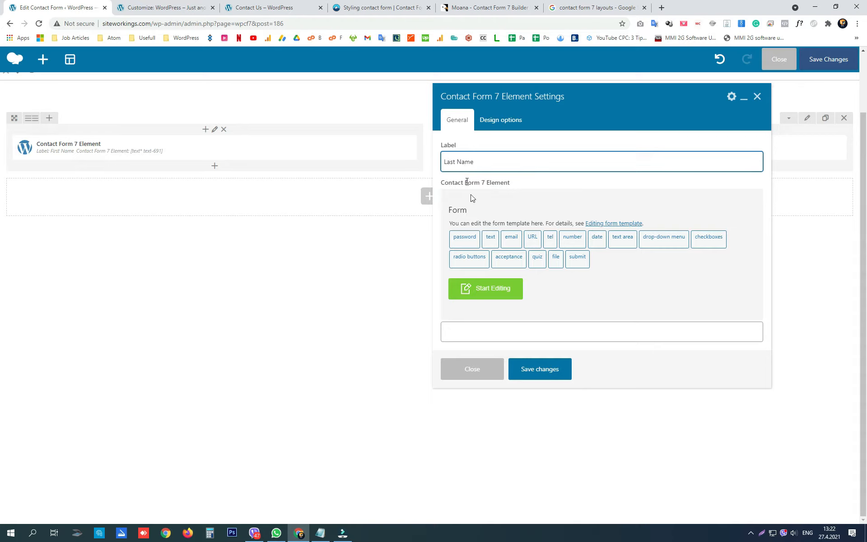
pyautogui.click(490, 238)
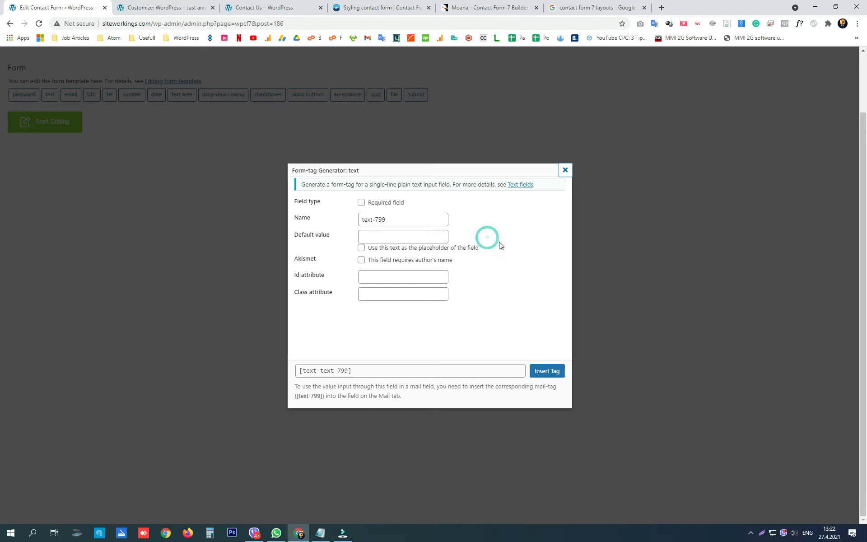
pyautogui.click(361, 203)
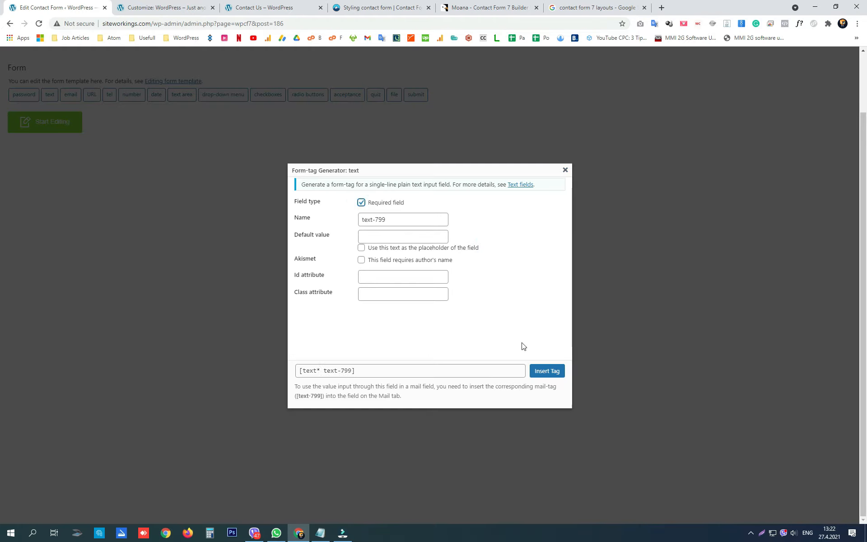
pyautogui.click(545, 371)
pyautogui.click(539, 370)
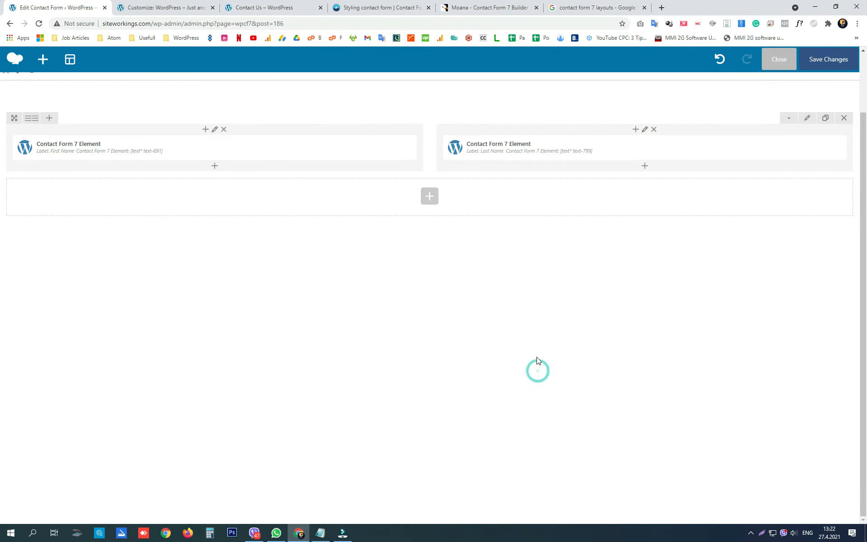
# - Add a new row below the name fields and set its layout to 2/3 + 1/3 columns
pyautogui.click(433, 206)
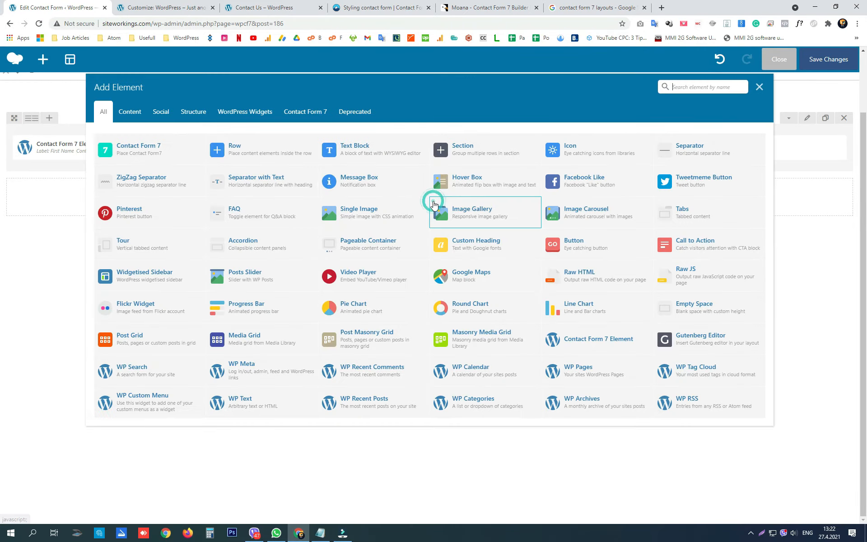
pyautogui.click(238, 148)
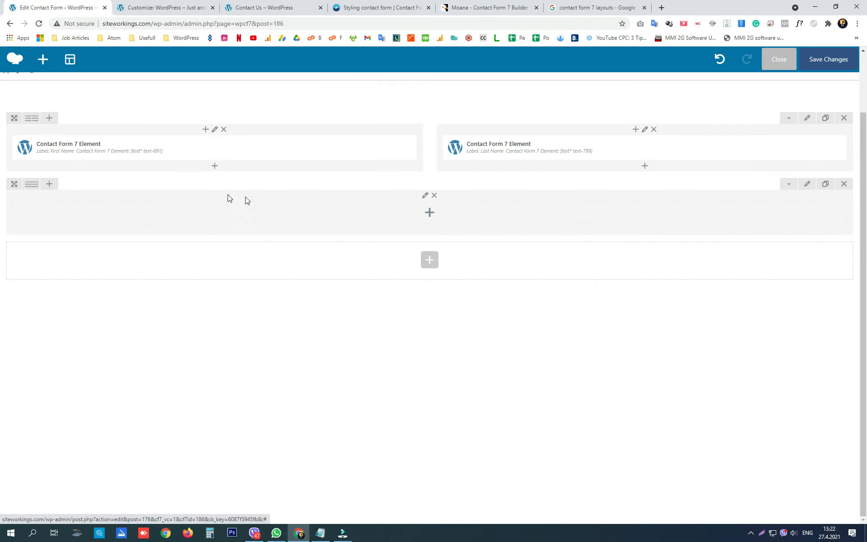
pyautogui.moveTo(30, 186)
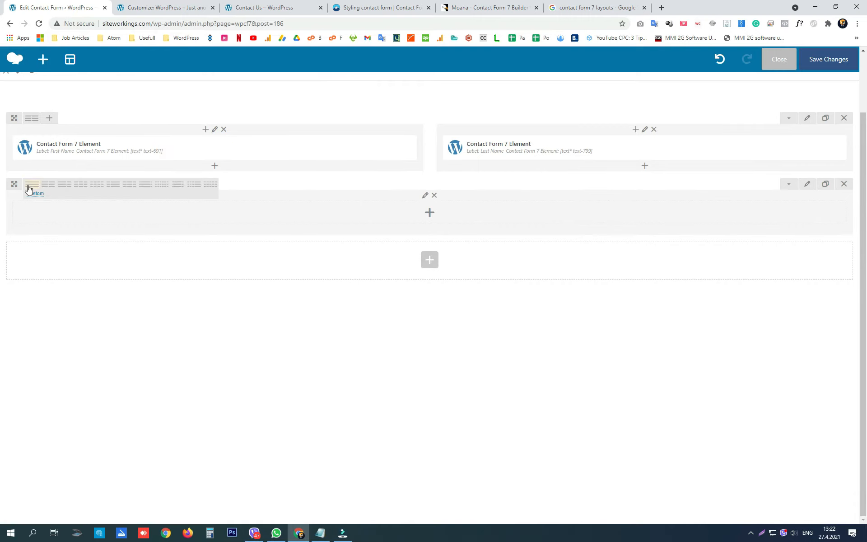
pyautogui.click(65, 186)
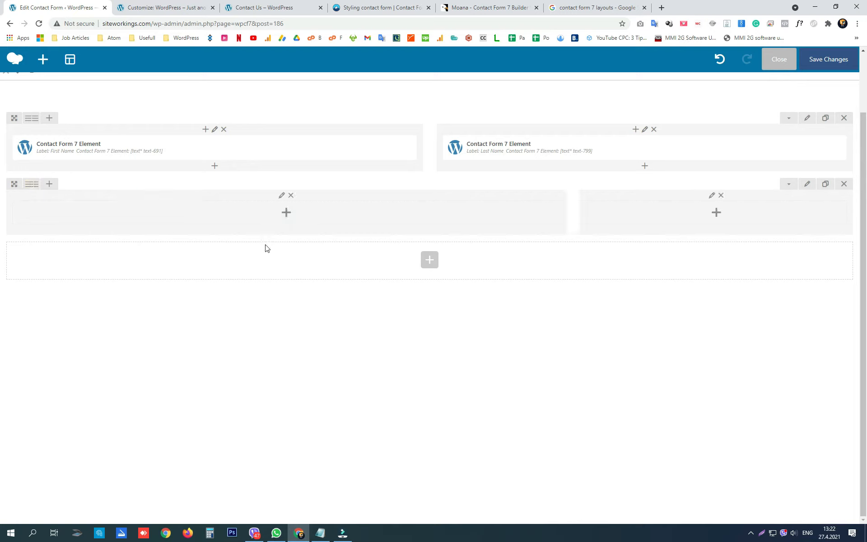
# - Add a Contact Form 7 Element labelled "Email" with a required email field tag to the second row's wide column
pyautogui.click(285, 221)
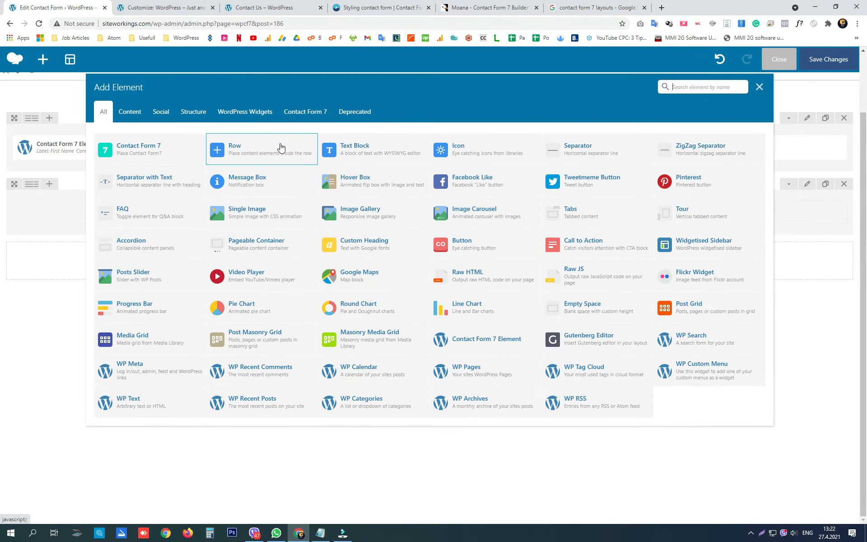
pyautogui.click(289, 112)
pyautogui.click(180, 150)
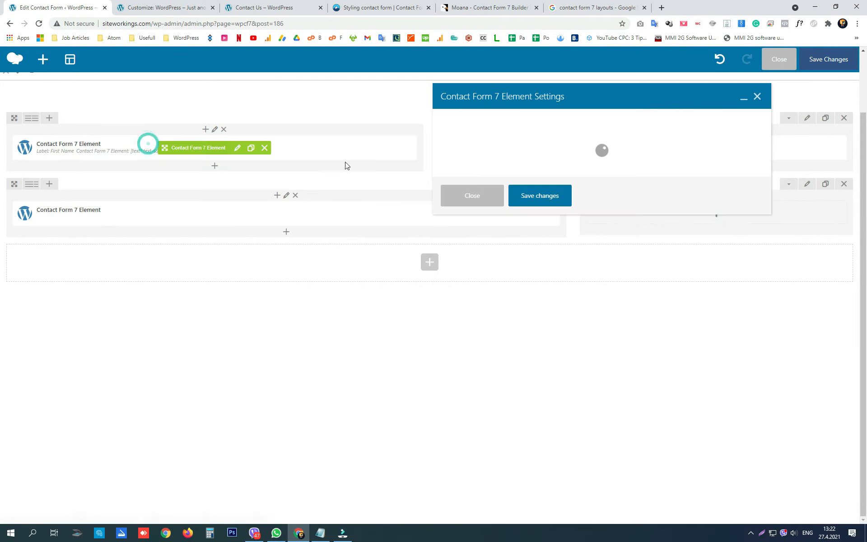
pyautogui.click(526, 163)
pyautogui.write('Email')
pyautogui.click(512, 238)
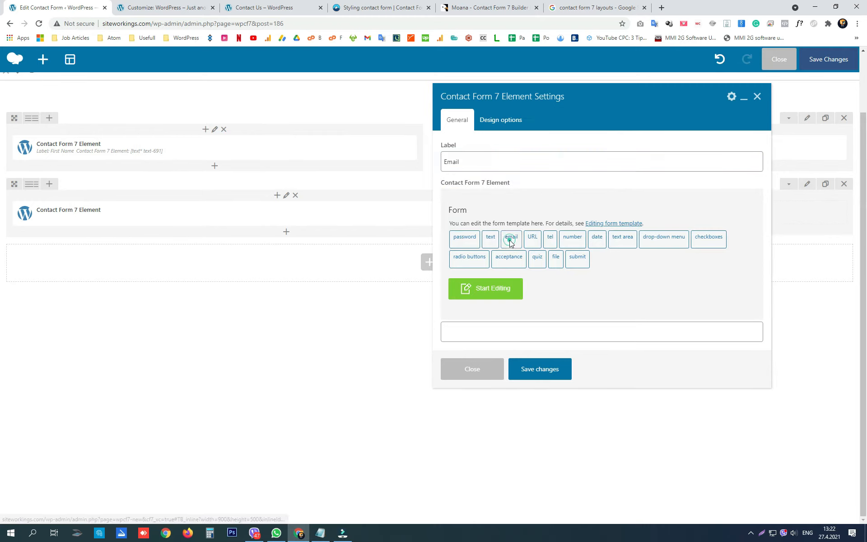
pyautogui.click(374, 207)
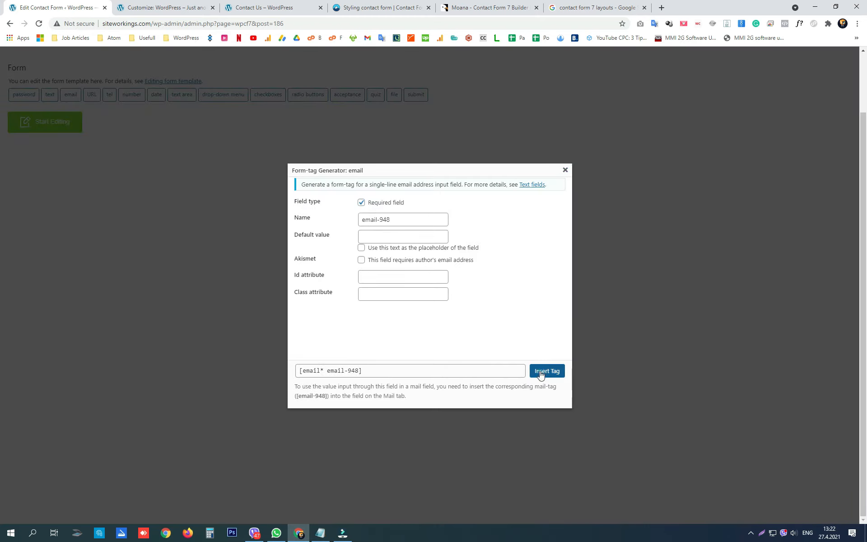
pyautogui.click(547, 371)
pyautogui.click(538, 369)
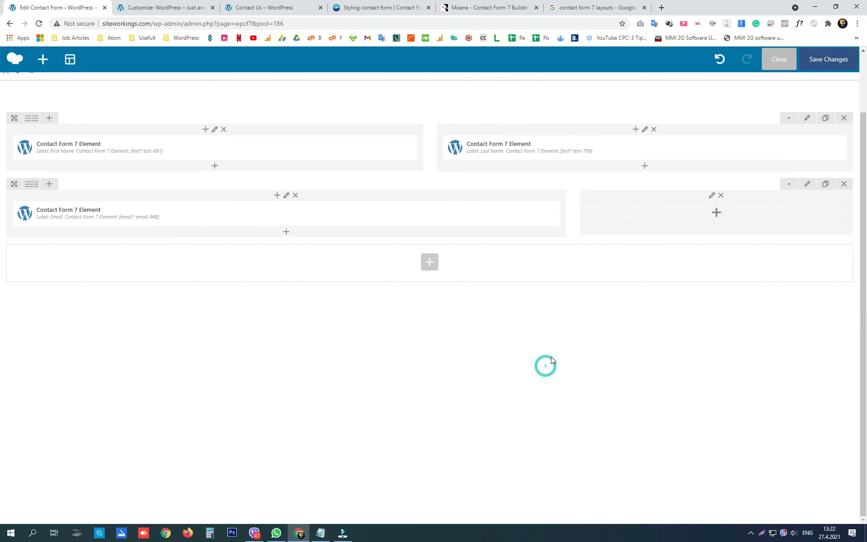
# - Add a Contact Form 7 Element labelled "Phone" with a number field tag to the second row's narrow column and save it
pyautogui.click(660, 213)
pyautogui.click(306, 111)
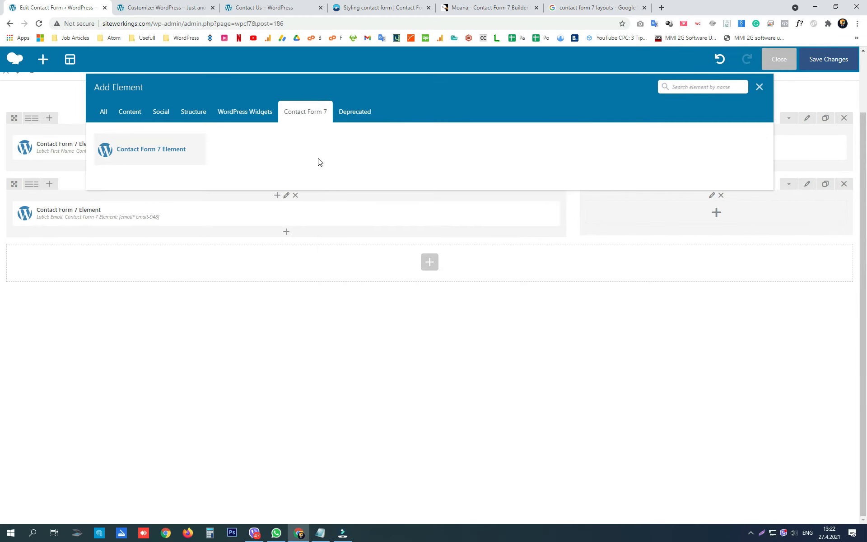
pyautogui.click(159, 148)
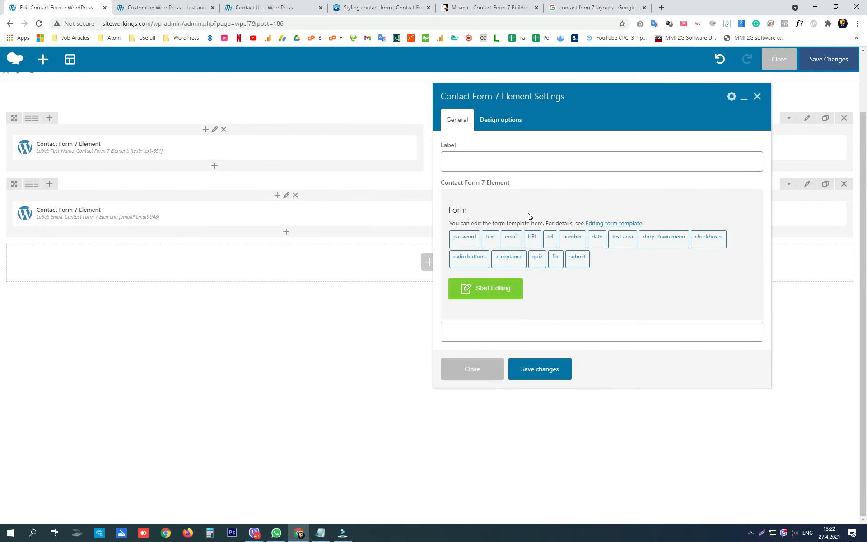
pyautogui.click(574, 244)
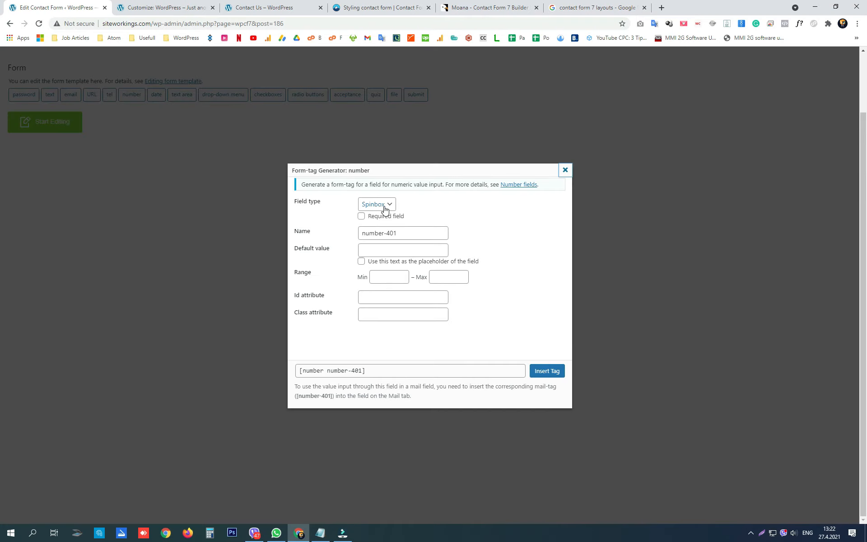
pyautogui.click(542, 378)
pyautogui.click(452, 161)
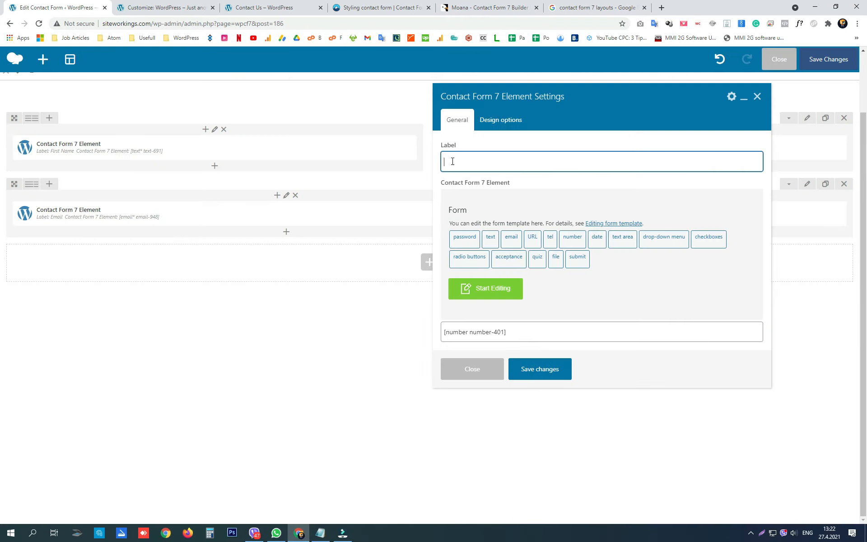
pyautogui.write('Phone')
pyautogui.click(527, 375)
# - Add a third row below the Email and Phone fields and place a Contact Form 7 Element in it
pyautogui.click(429, 262)
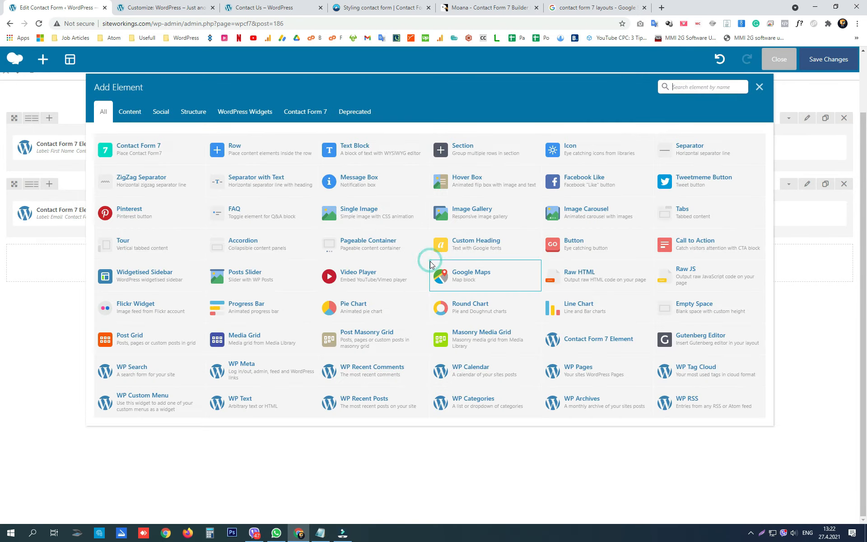
pyautogui.click(246, 149)
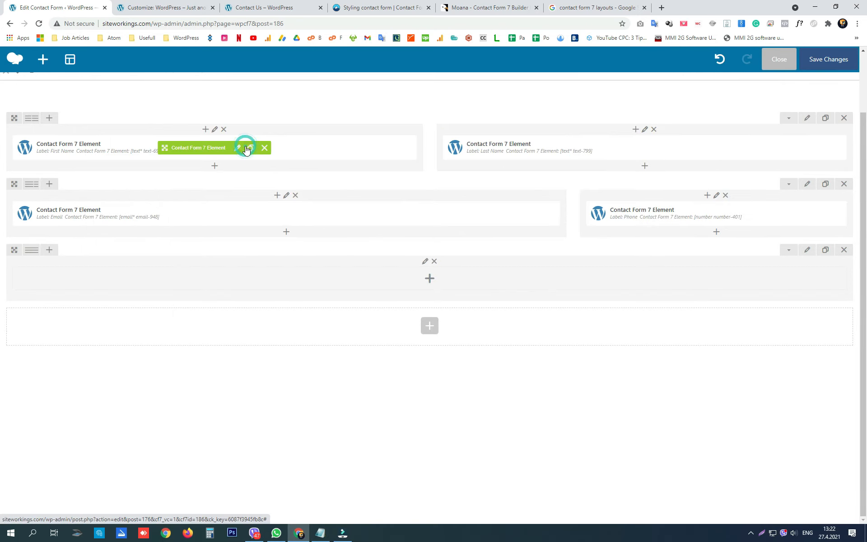
pyautogui.click(389, 277)
pyautogui.click(299, 113)
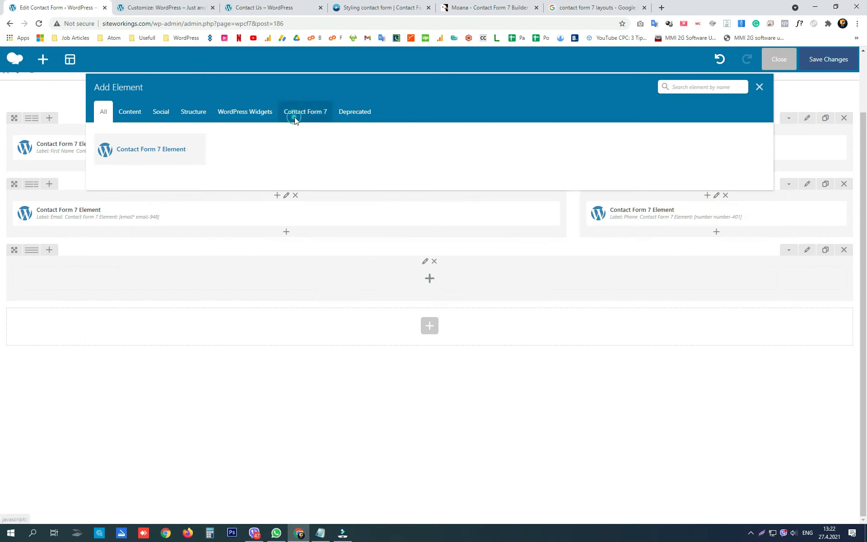
pyautogui.click(180, 149)
# - Label the third row's element "Message", insert a text area tag and save its settings
pyautogui.click(535, 165)
pyautogui.write('Message')
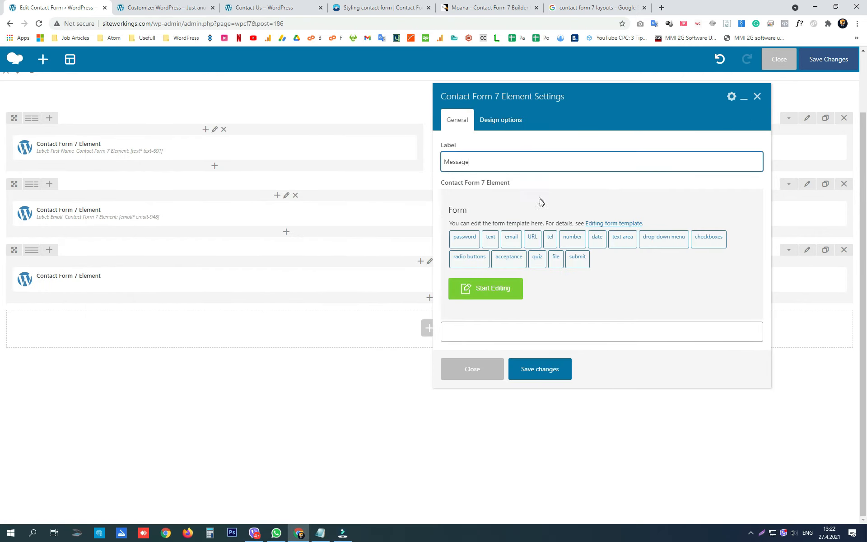
pyautogui.click(623, 239)
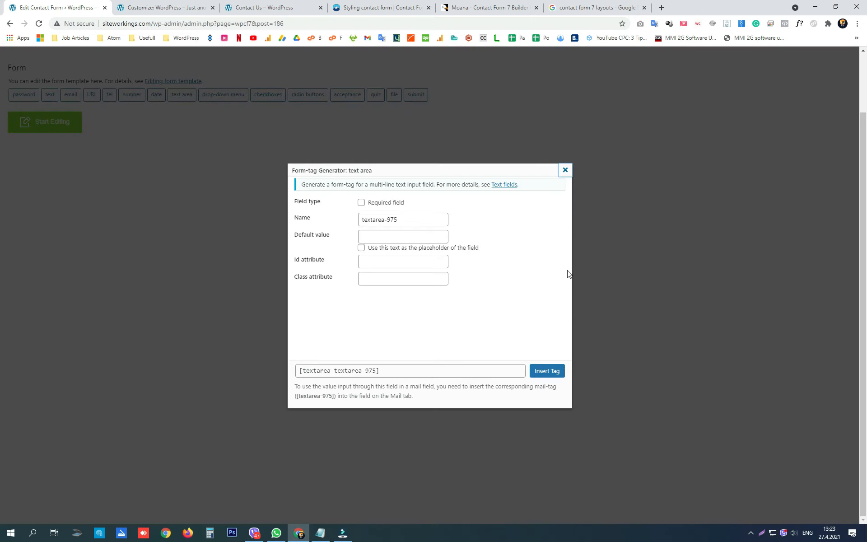
pyautogui.click(545, 370)
pyautogui.click(542, 369)
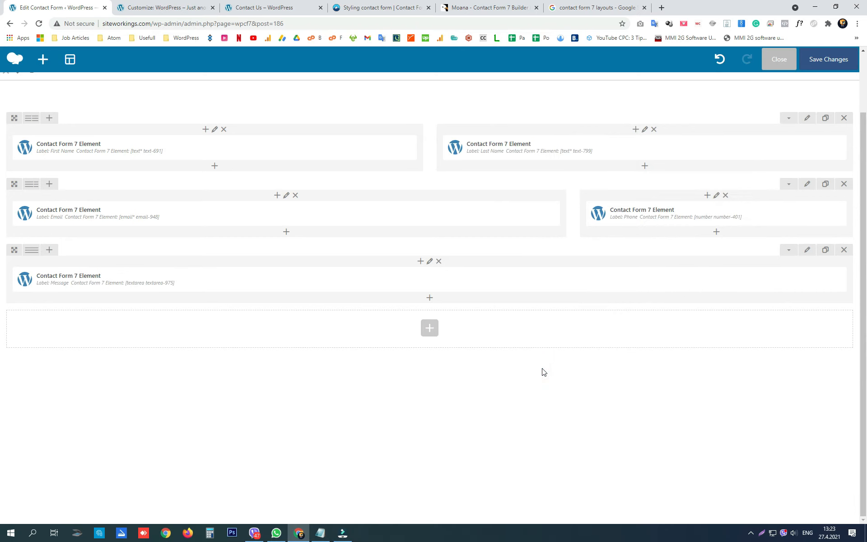
# - Add a fourth row below the Message field and place a Contact Form 7 Element in it
pyautogui.click(430, 328)
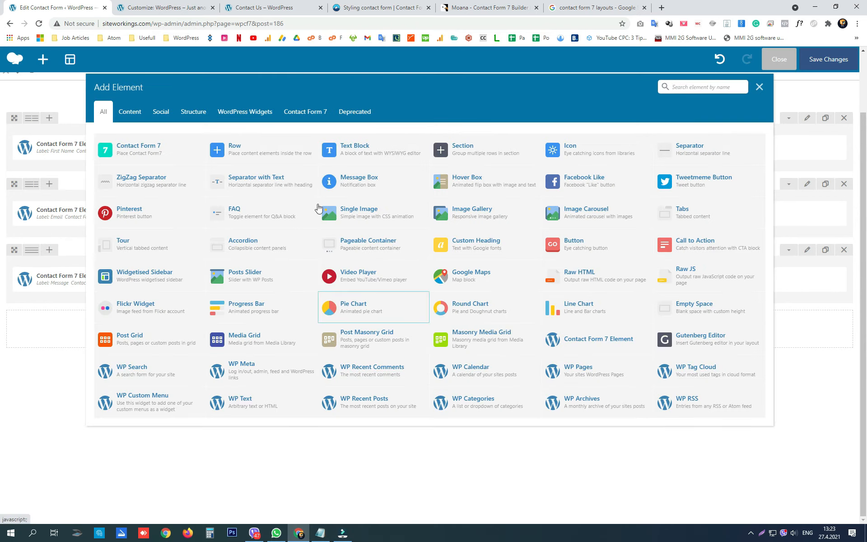
pyautogui.click(252, 153)
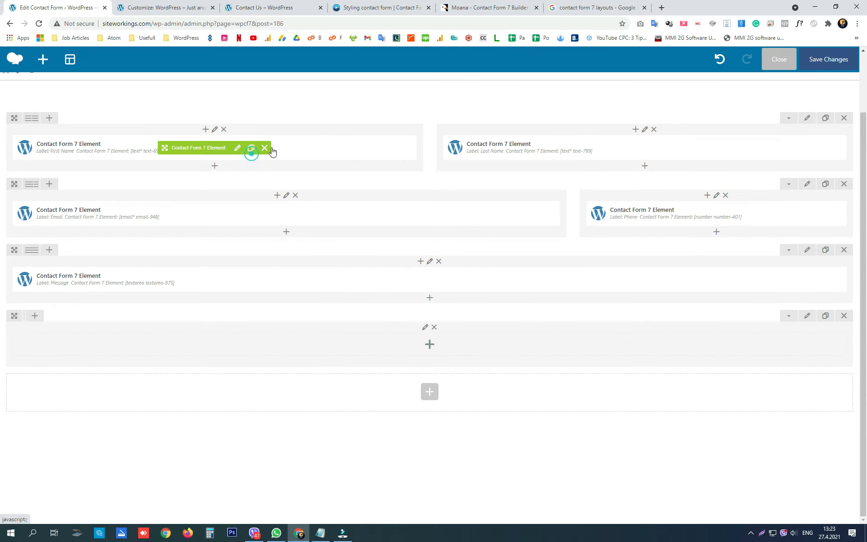
pyautogui.click(430, 344)
pyautogui.click(308, 112)
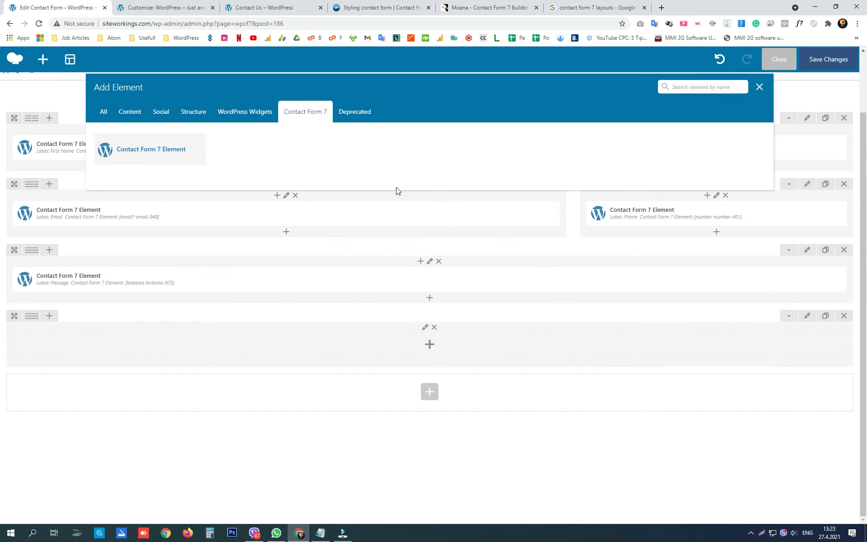
pyautogui.click(181, 149)
# - Label the fourth row's element "Submit", insert a submit tag with the label "Submit" and save its settings
pyautogui.click(487, 162)
pyautogui.write('Submit')
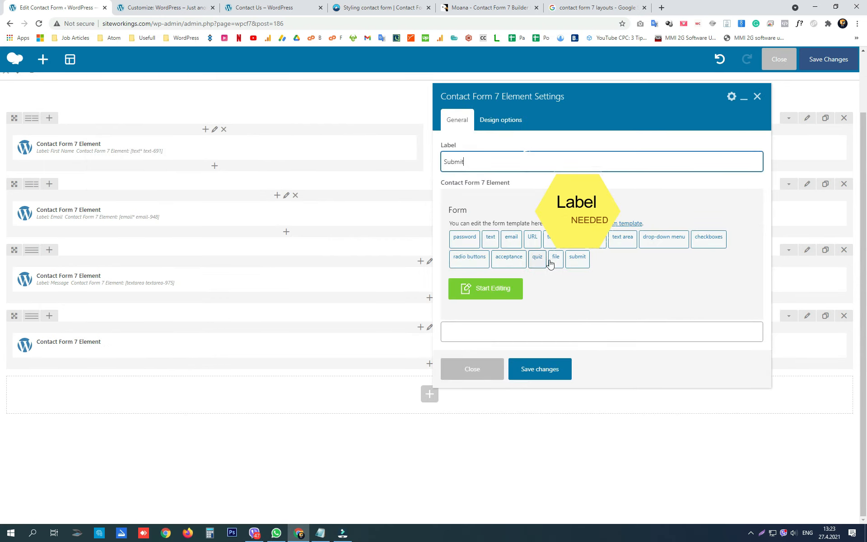
pyautogui.click(575, 258)
pyautogui.click(385, 204)
pyautogui.click(386, 203)
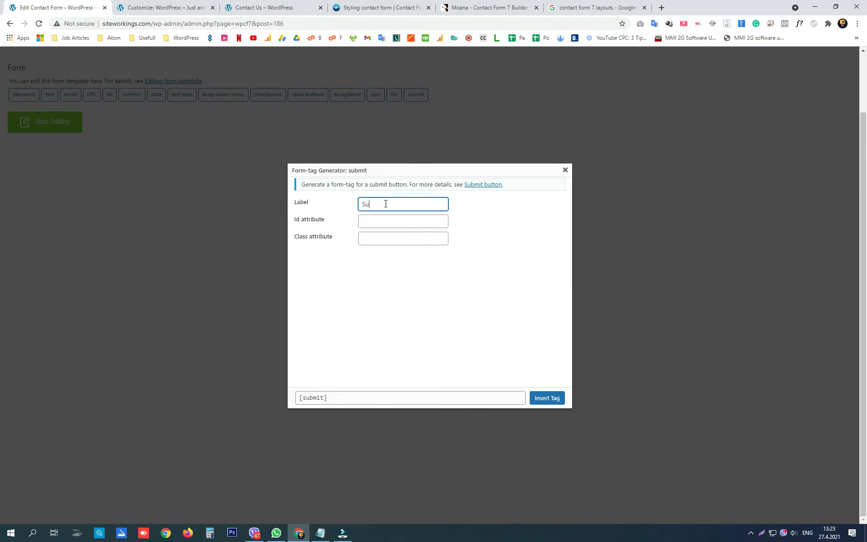
pyautogui.click(548, 397)
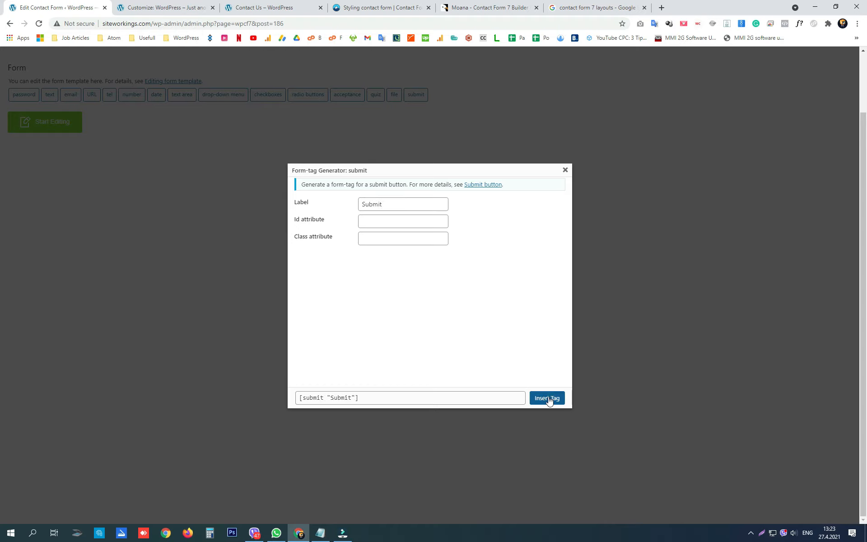
pyautogui.click(544, 370)
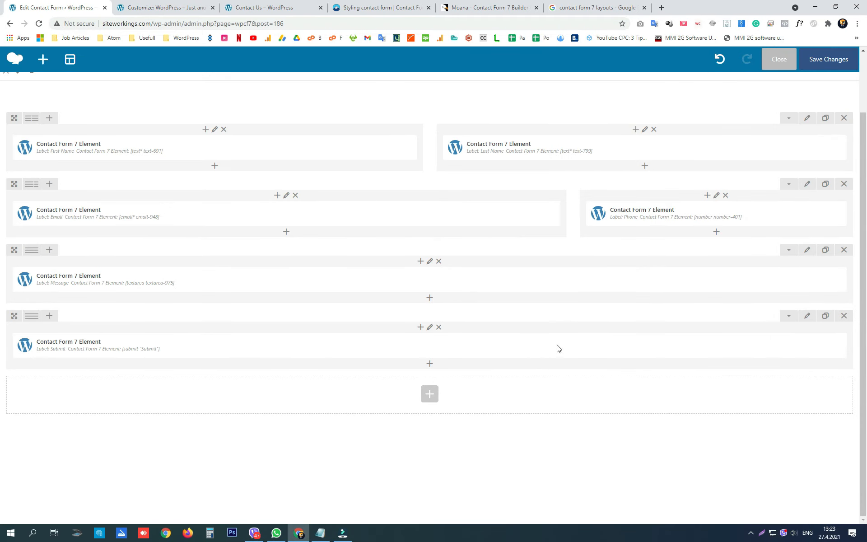
# - Save the builder layout and the contact form, and copy the shortcode of Contact form 1_copy
pyautogui.click(836, 59)
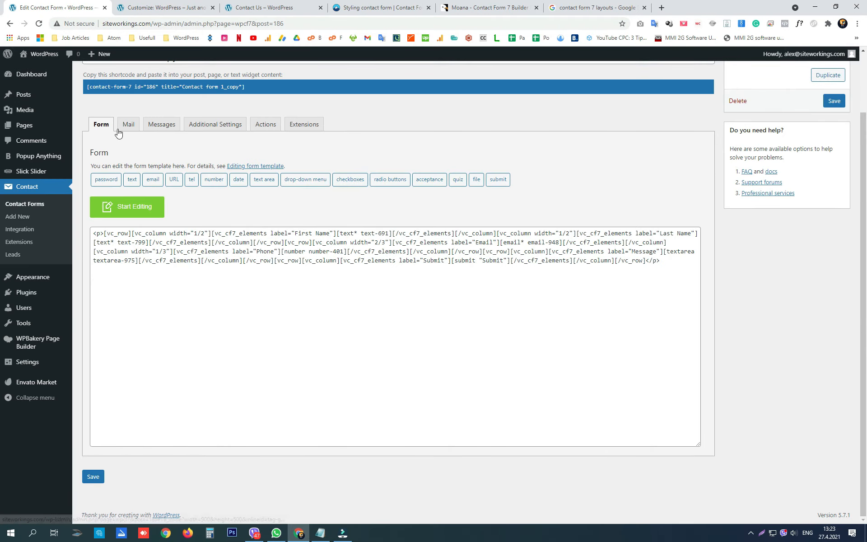
pyautogui.click(248, 130)
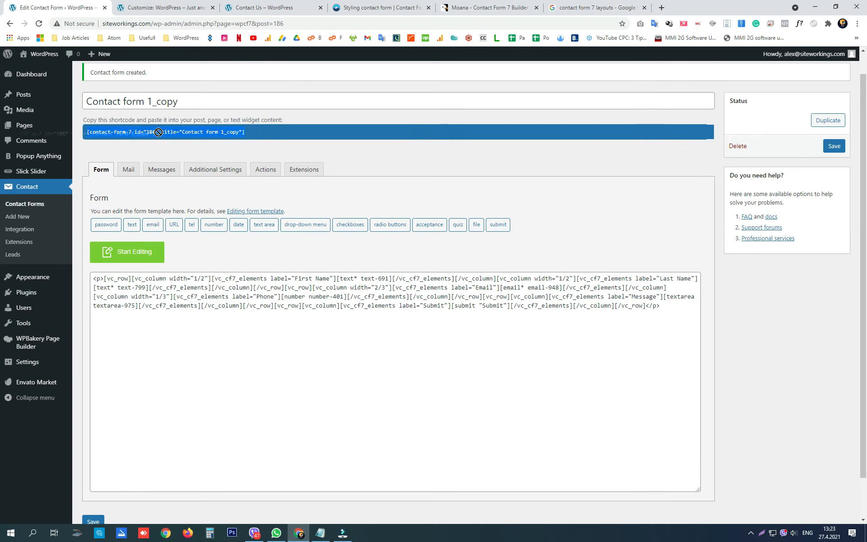
pyautogui.click(179, 132)
pyautogui.rightClick(225, 132)
pyautogui.click(250, 141)
pyautogui.scroll(-1, 135, 407)
pyautogui.click(93, 477)
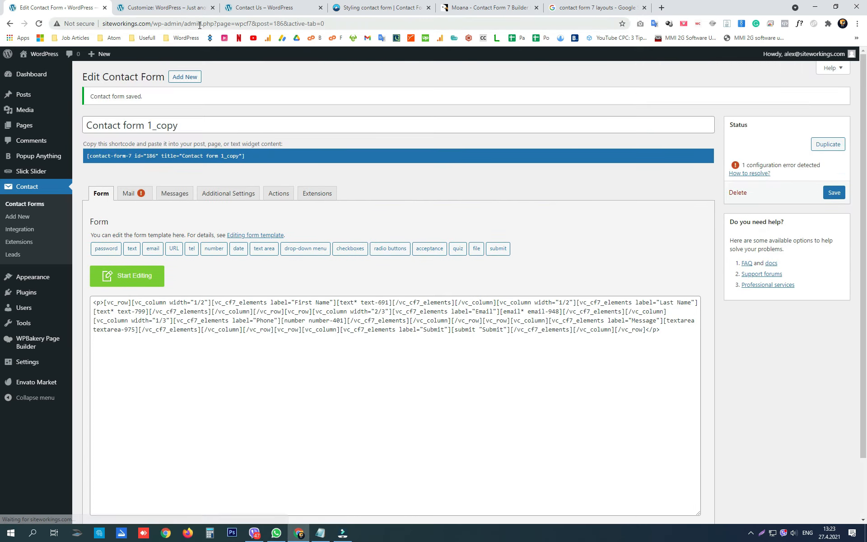
# - Open the Contact Us page for editing and paste the copied form shortcode on a new line below the existing one
pyautogui.click(248, 8)
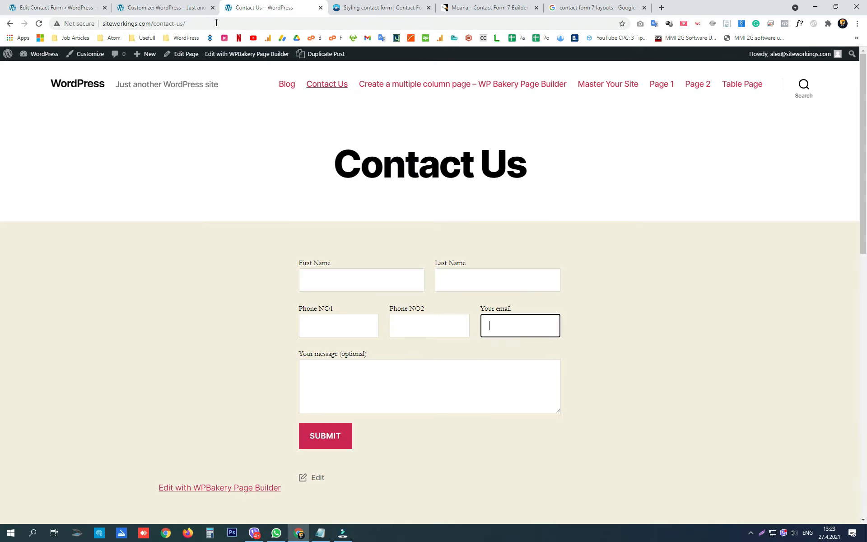
pyautogui.click(184, 54)
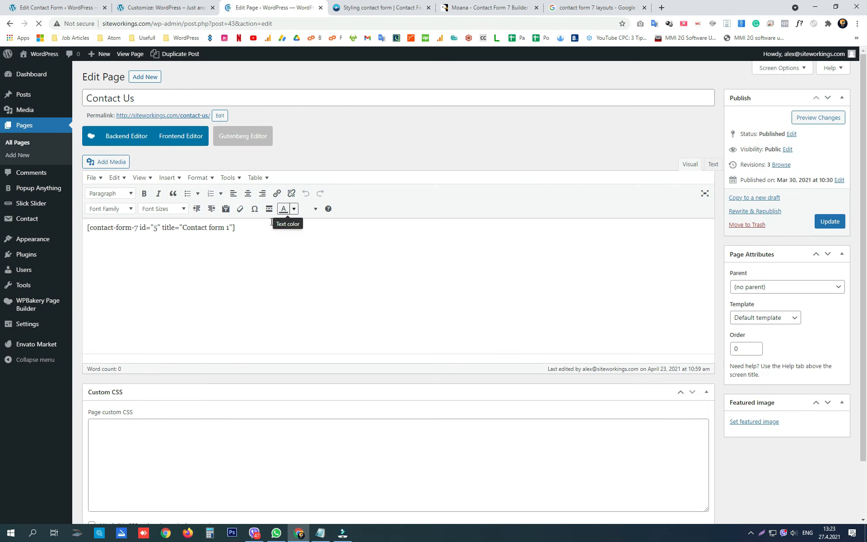
pyautogui.click(512, 230)
pyautogui.press('Return')
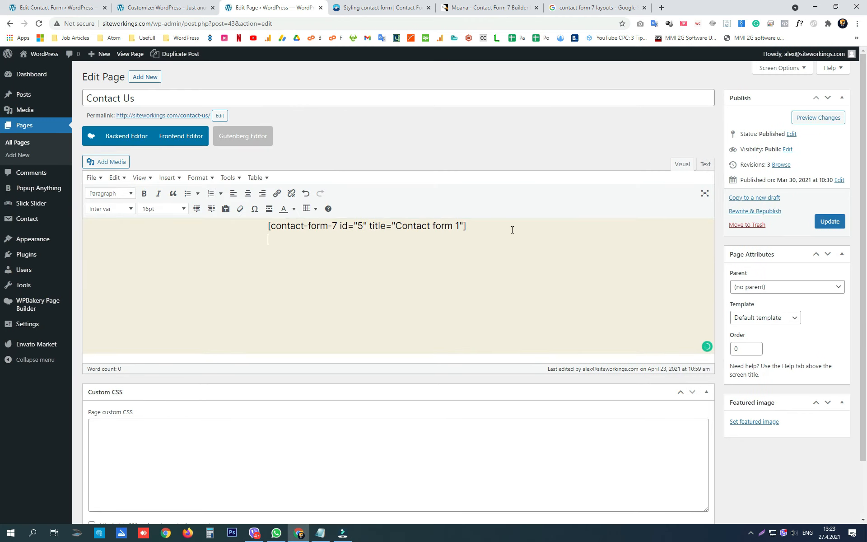
pyautogui.hotkey('ctrl', 'v')
# - Update the Contact Us page and view the new form below the original one on the live page
pyautogui.click(831, 222)
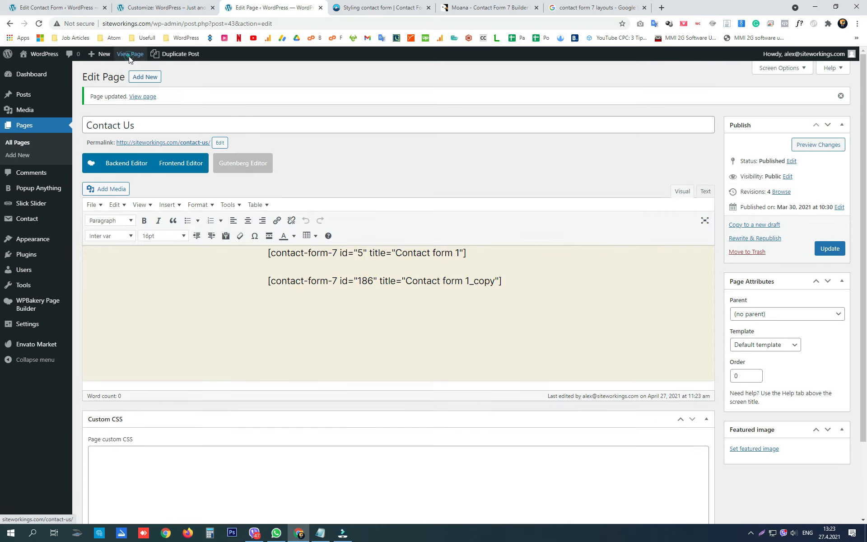
pyautogui.click(128, 55)
pyautogui.scroll(-8, 421, 183)
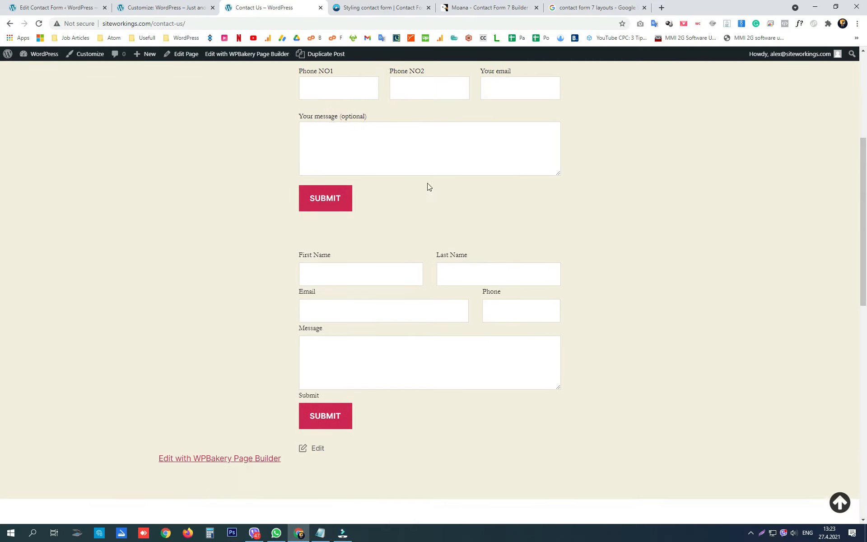